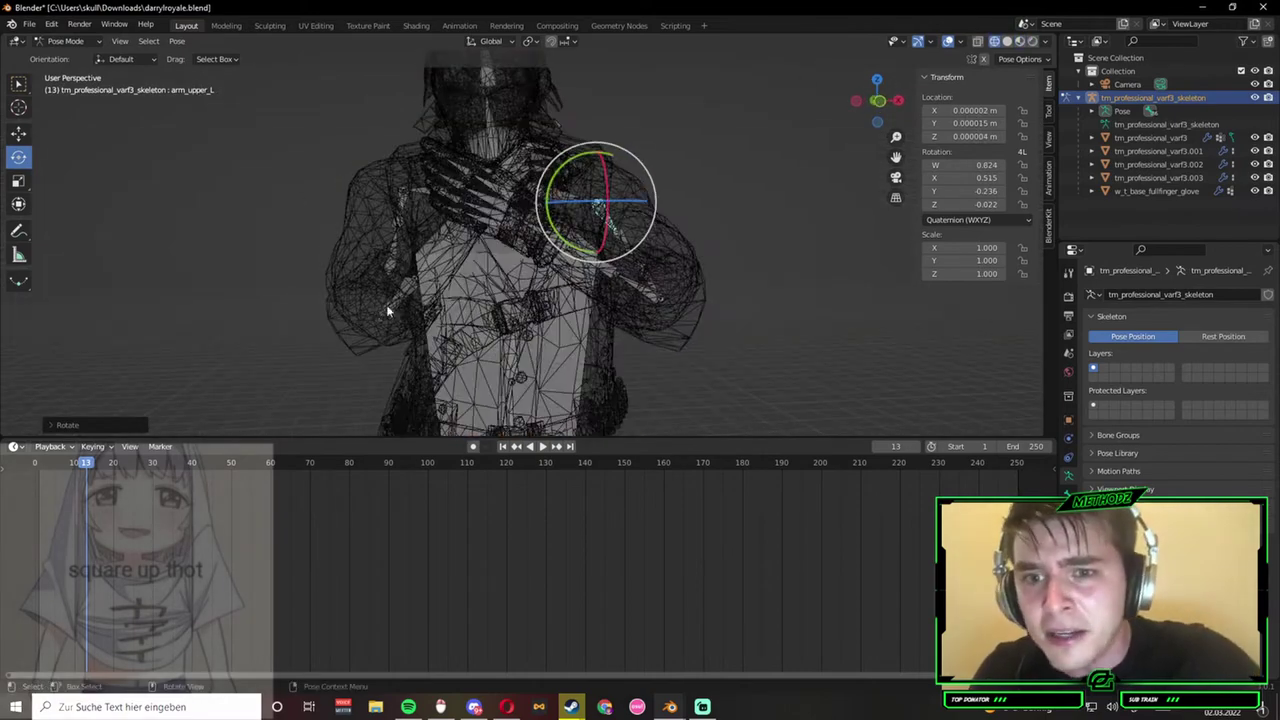
# Fine-tune the rotation of the character's left upper arm bone, checking the crossed-arm pose through the scene camera.
pyautogui.click(386, 304)
pyautogui.hotkey('alt', 'z')
pyautogui.press('KP_0')
pyautogui.hotkey('alt', 'z')
pyautogui.click(630, 305)
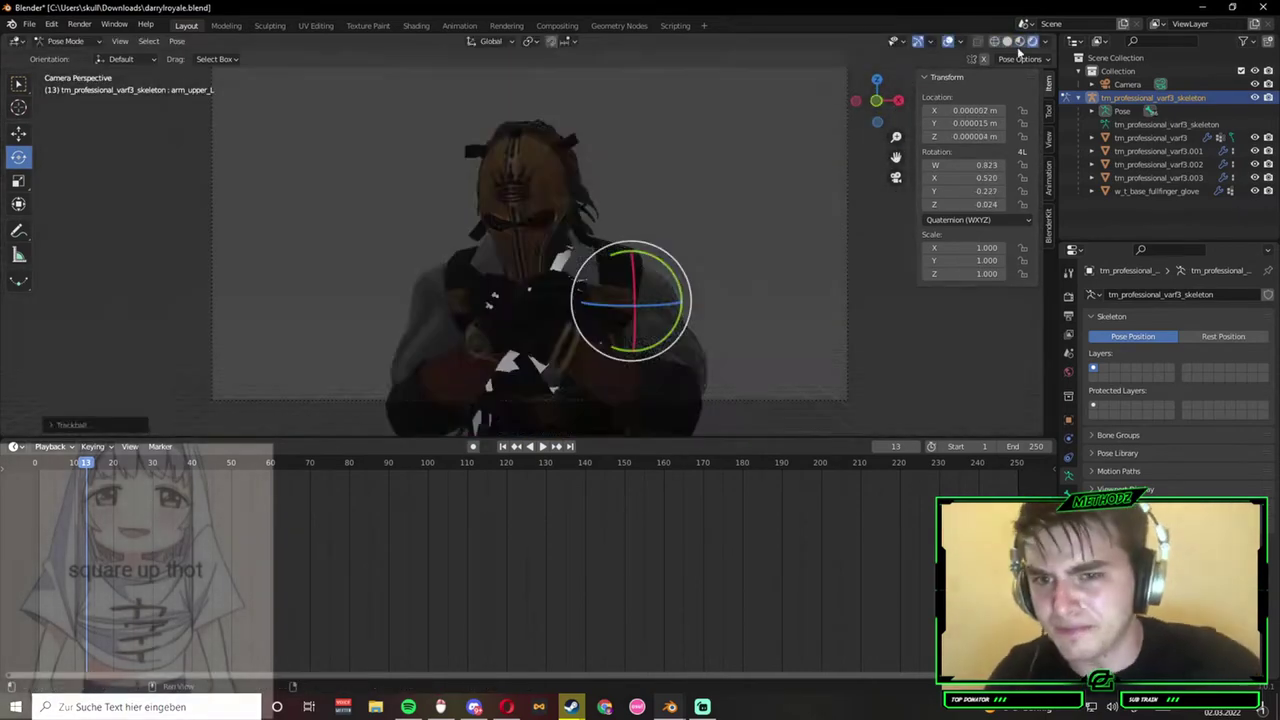
# Rotate the character's left clavicle and neighbouring arm bones to refine the hands-up pose, checking it from the camera.
pyautogui.hotkey('alt', 'z')
pyautogui.moveTo(630, 305); pyautogui.dragTo(571, 229, button='middle')
pyautogui.hotkey('alt', 'z')
pyautogui.hotkey('alt', 'z')
pyautogui.moveTo(623, 329); pyautogui.dragTo(660, 283)
pyautogui.hotkey('alt', 'z')
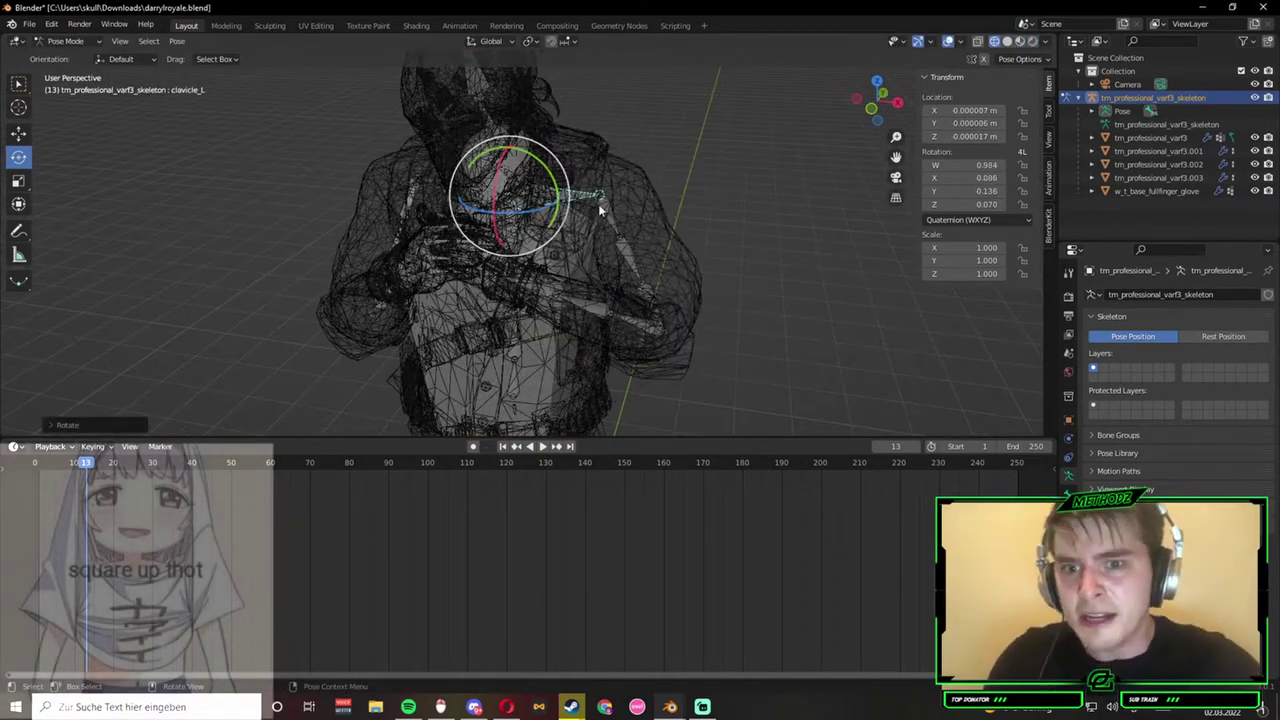
pyautogui.hotkey('alt', 'z')
pyautogui.moveTo(655, 190); pyautogui.dragTo(791, 351)
pyautogui.press('KP_0')
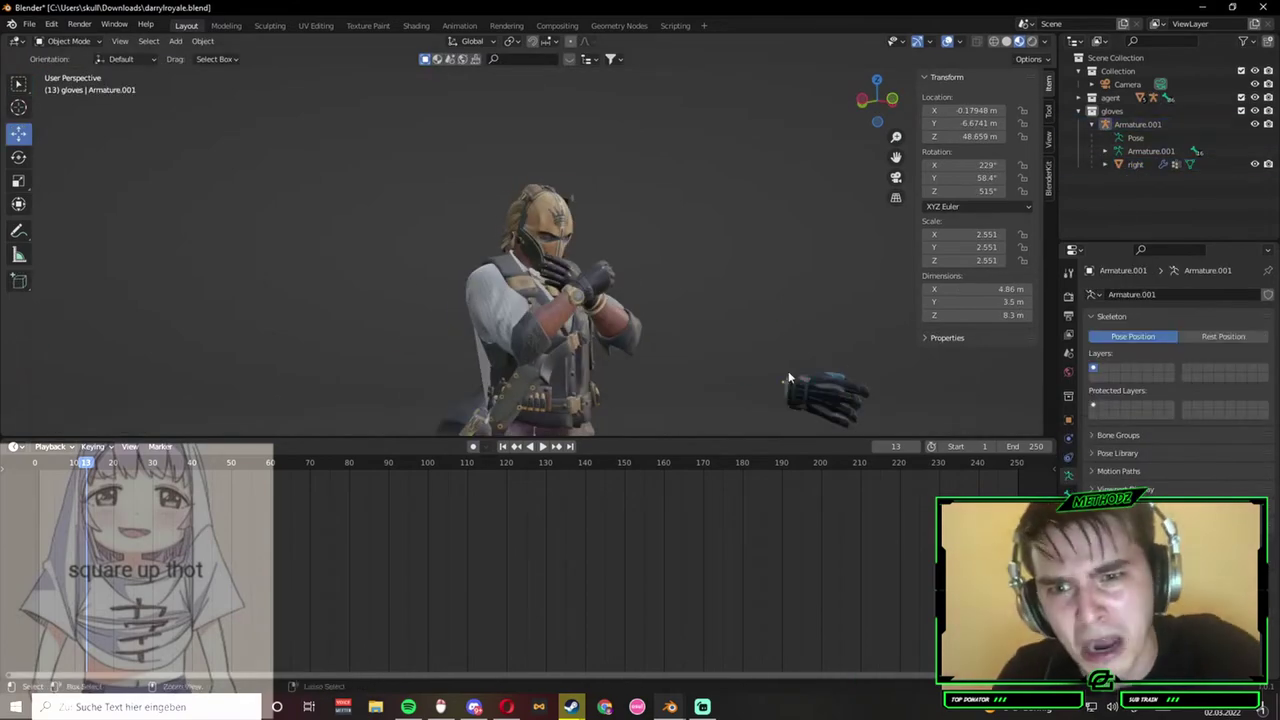
# Fit the separate glove armatures onto the character's hands and check the finger pose through the camera.
pyautogui.moveTo(515, 298); pyautogui.dragTo(391, 370)
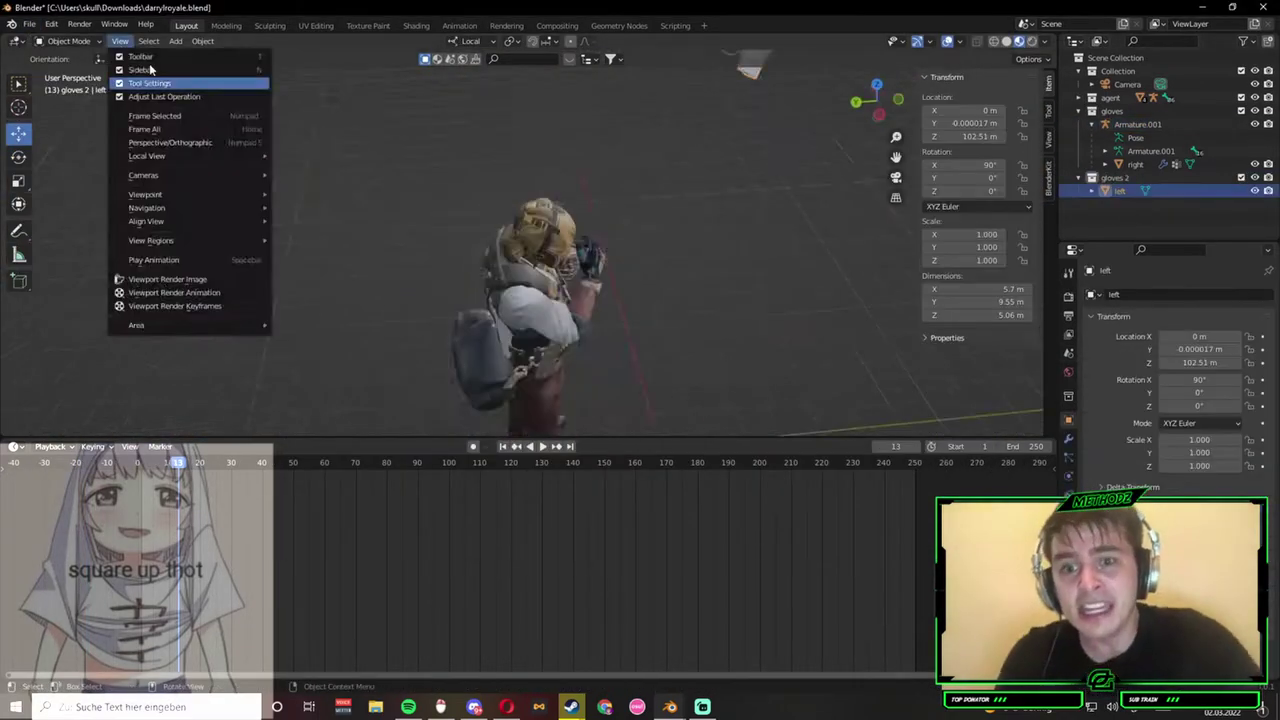
pyautogui.click(180, 80)
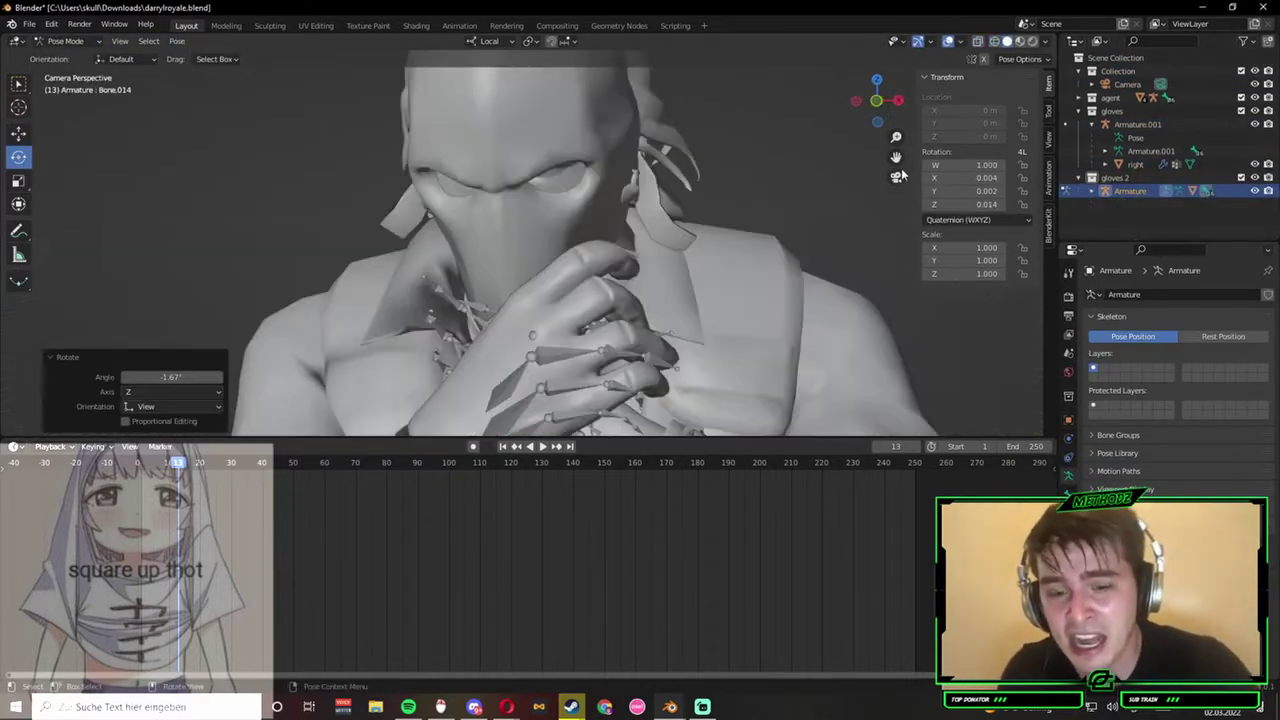
pyautogui.click(896, 176)
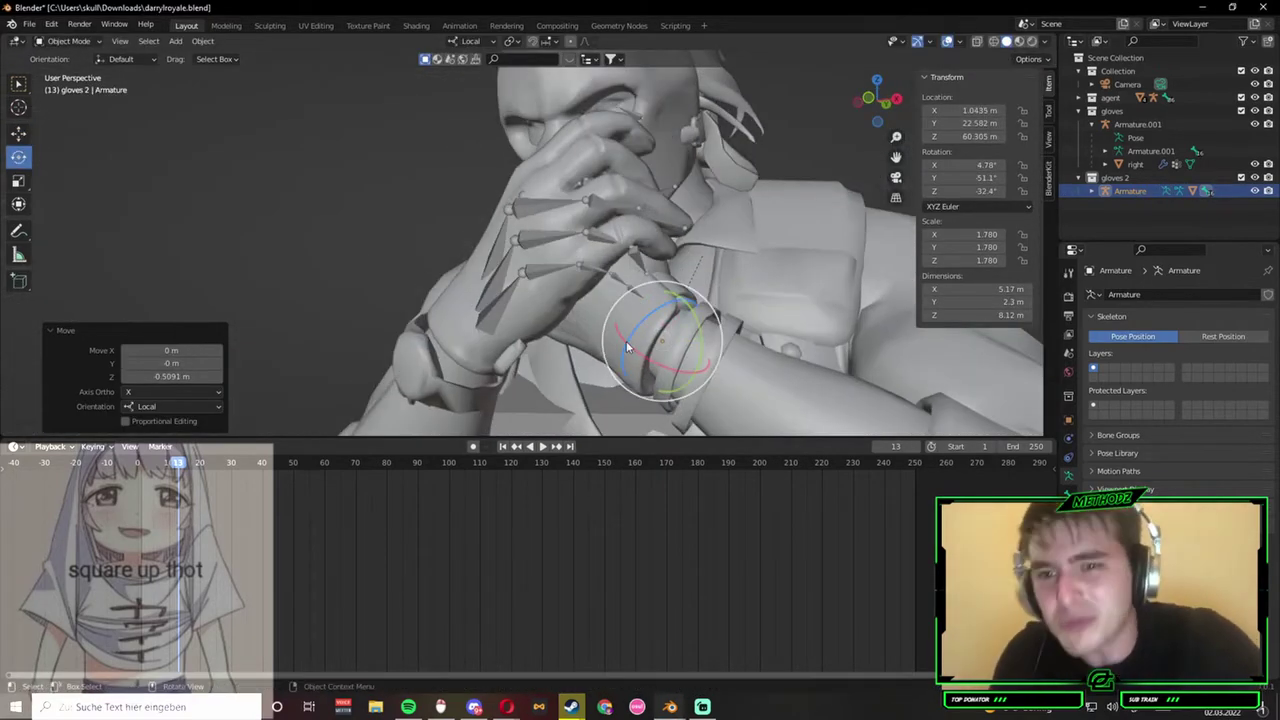
pyautogui.click(65, 41)
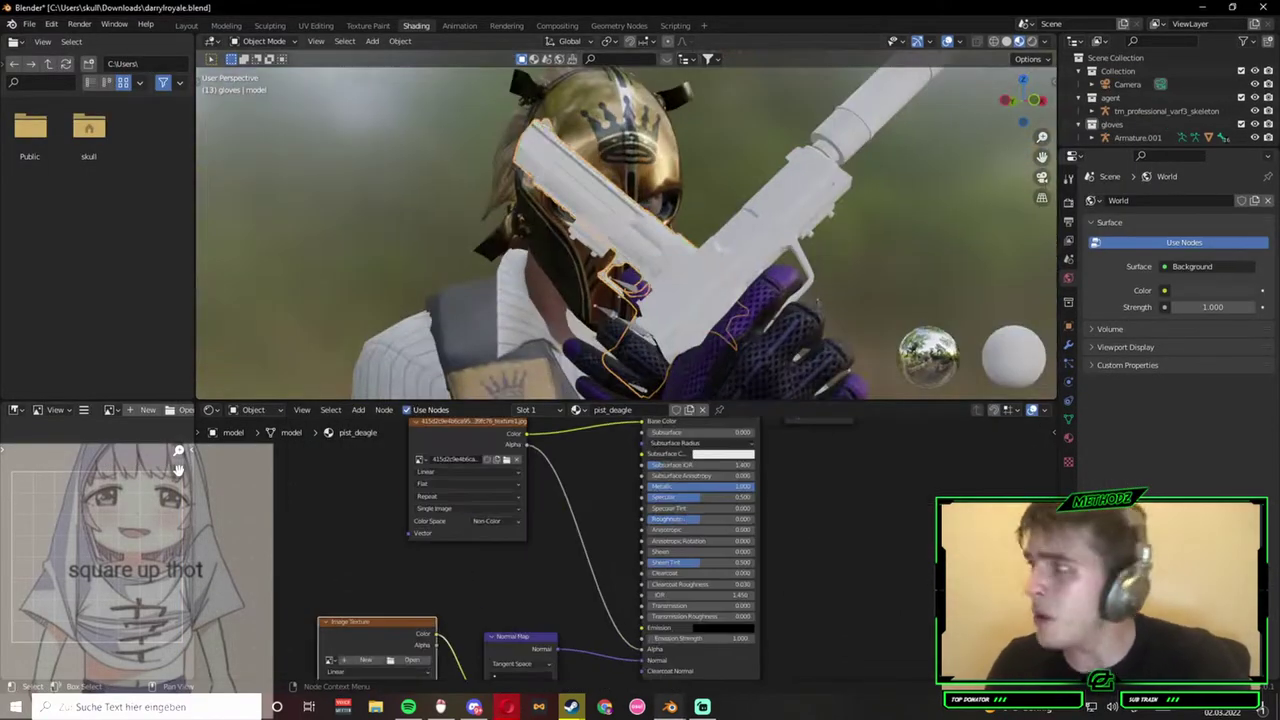
# Select the deagle's sticker_1 to prepare its replacement material, and close akfreeday.blend without saving.
pyautogui.click(448, 361)
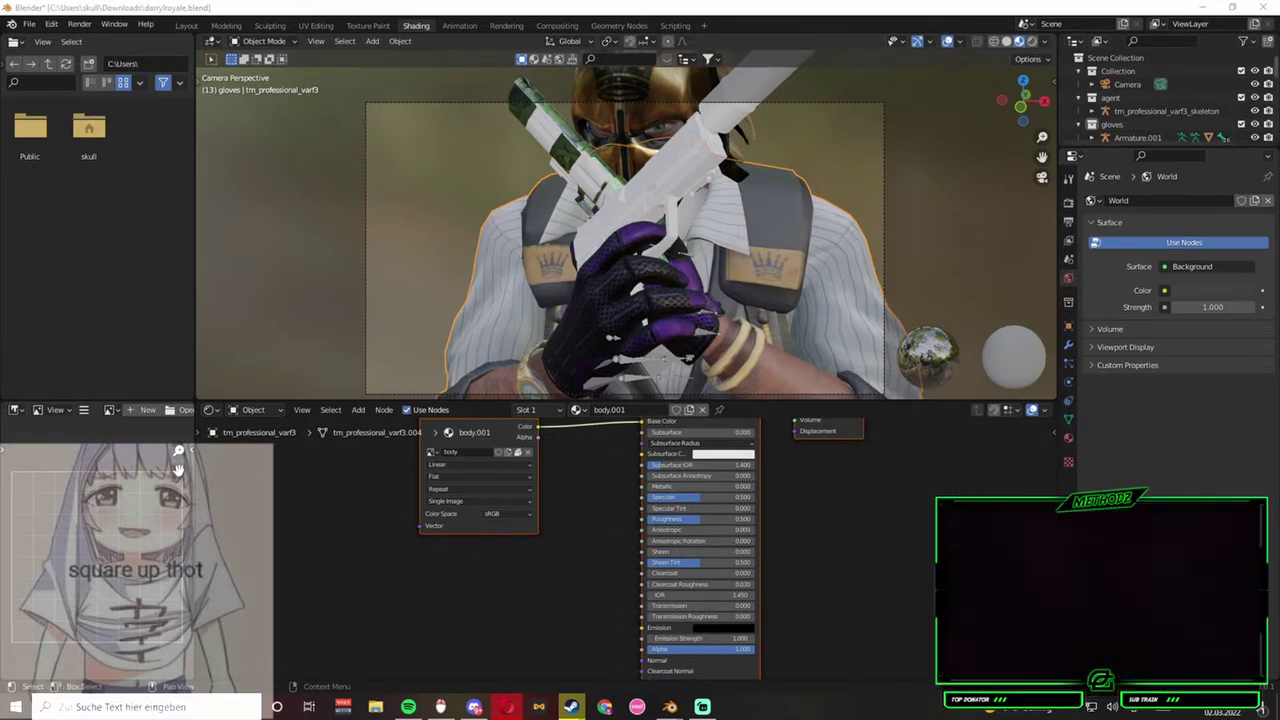
pyautogui.click(423, 262)
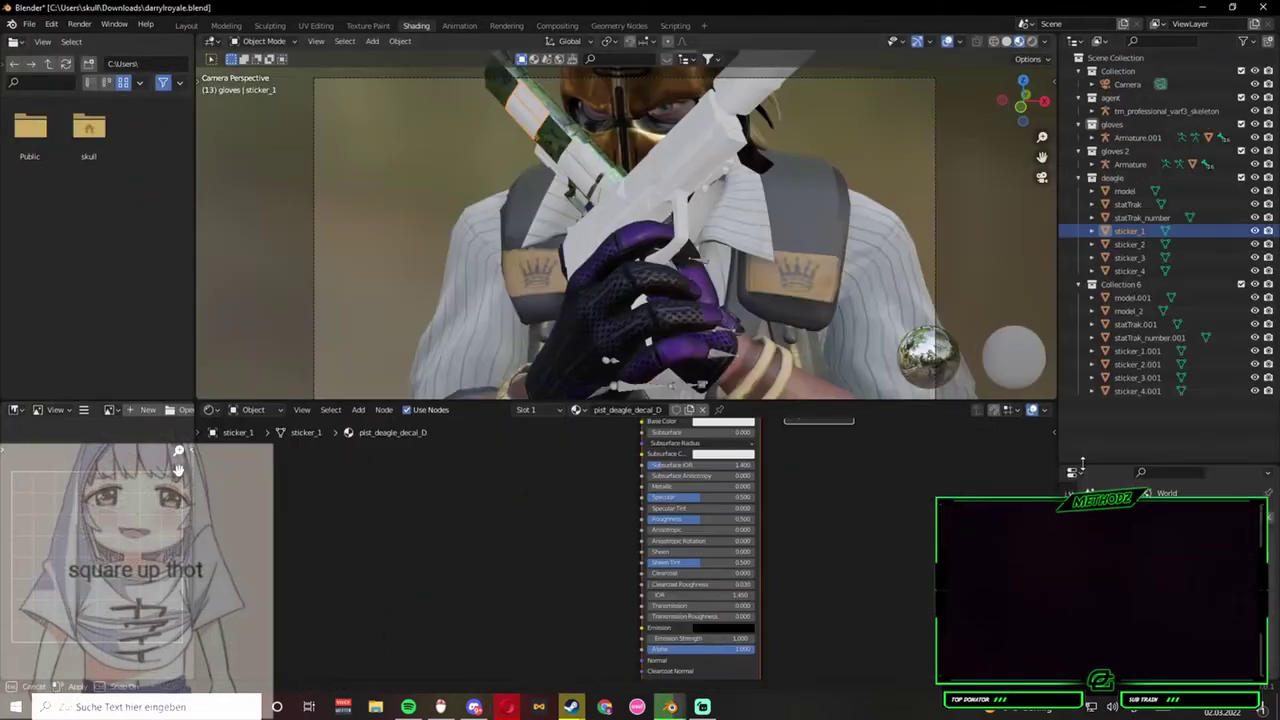
pyautogui.rightClick(703, 500)
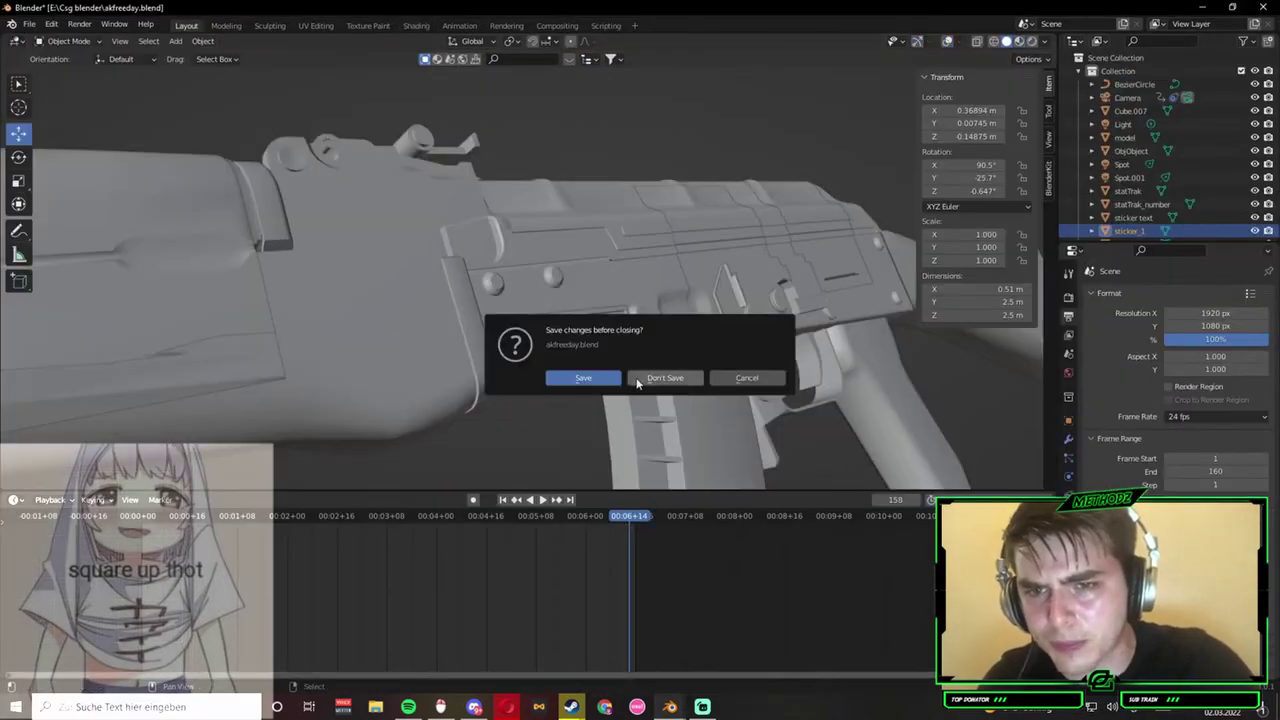
pyautogui.click(637, 383)
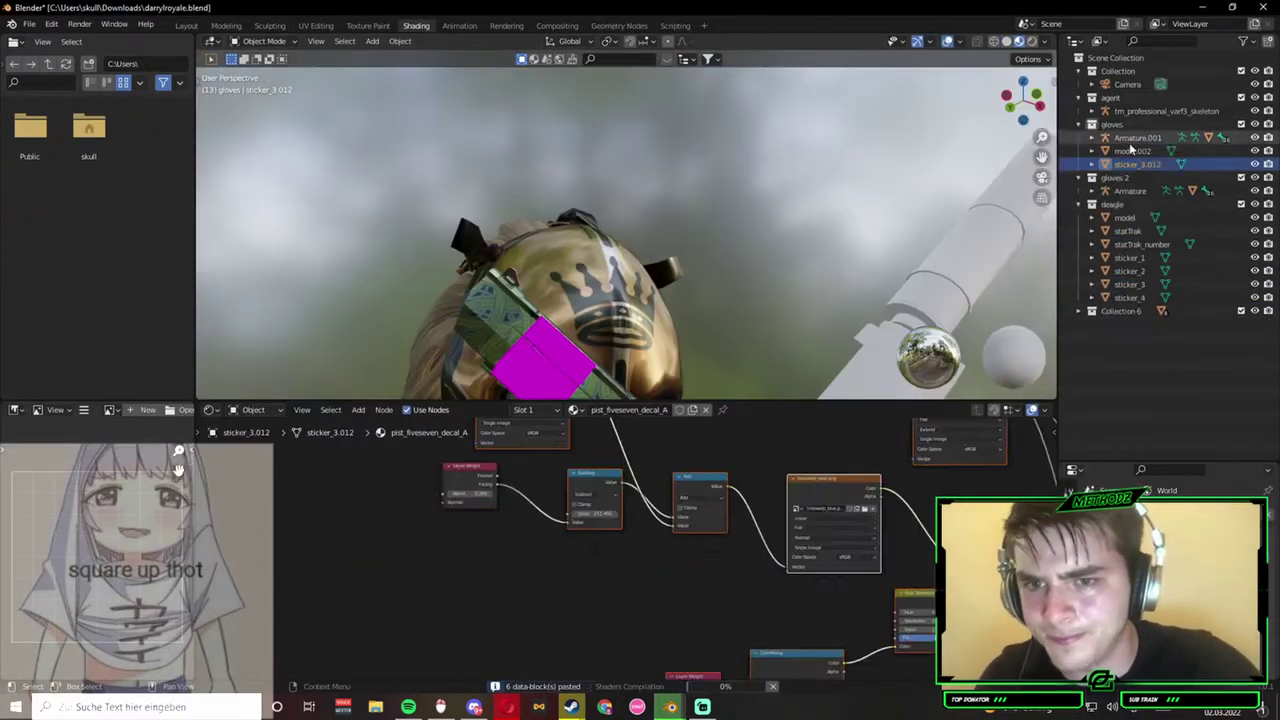
# Give sticker_1 its holo sticker texture, looking through the Neuer Ordner folder on Volume (F:), and adjust its shader nodes.
pyautogui.click(748, 640)
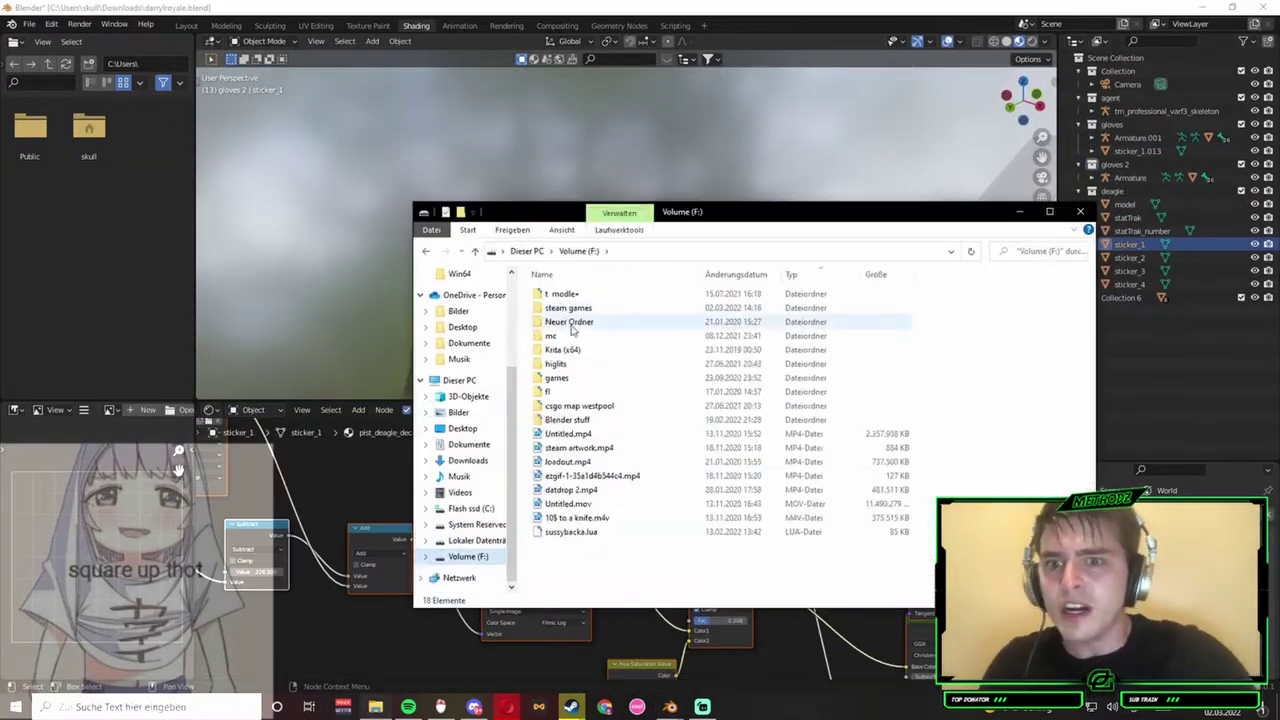
pyautogui.doubleClick(567, 321)
pyautogui.scroll(-5, 800, 430)
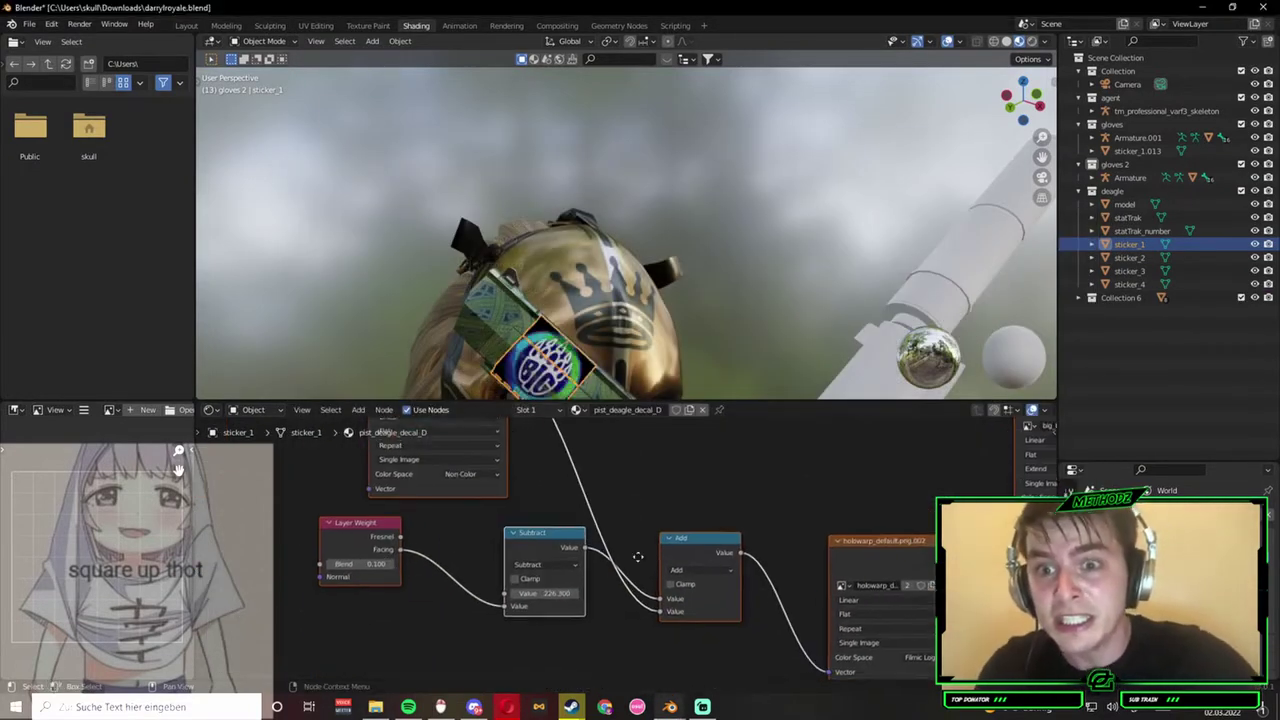
pyautogui.scroll(2, 637, 556)
pyautogui.click(600, 605)
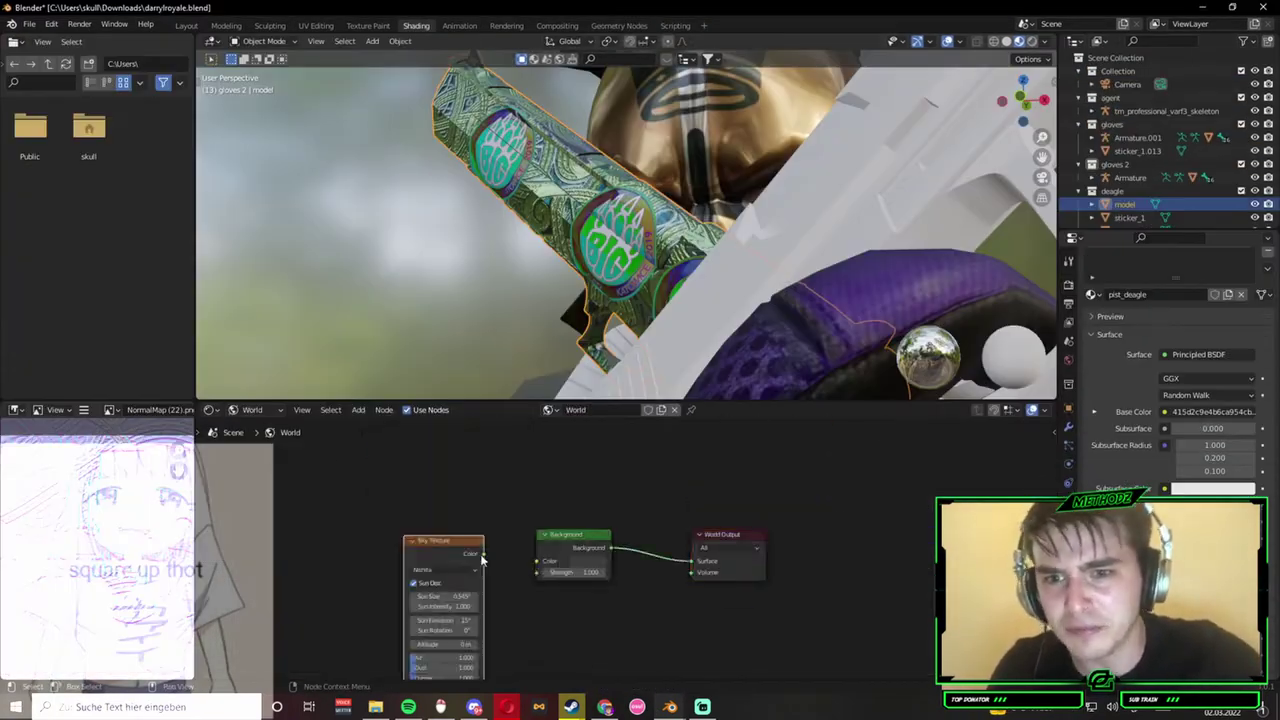
pyautogui.scroll(3, 481, 560)
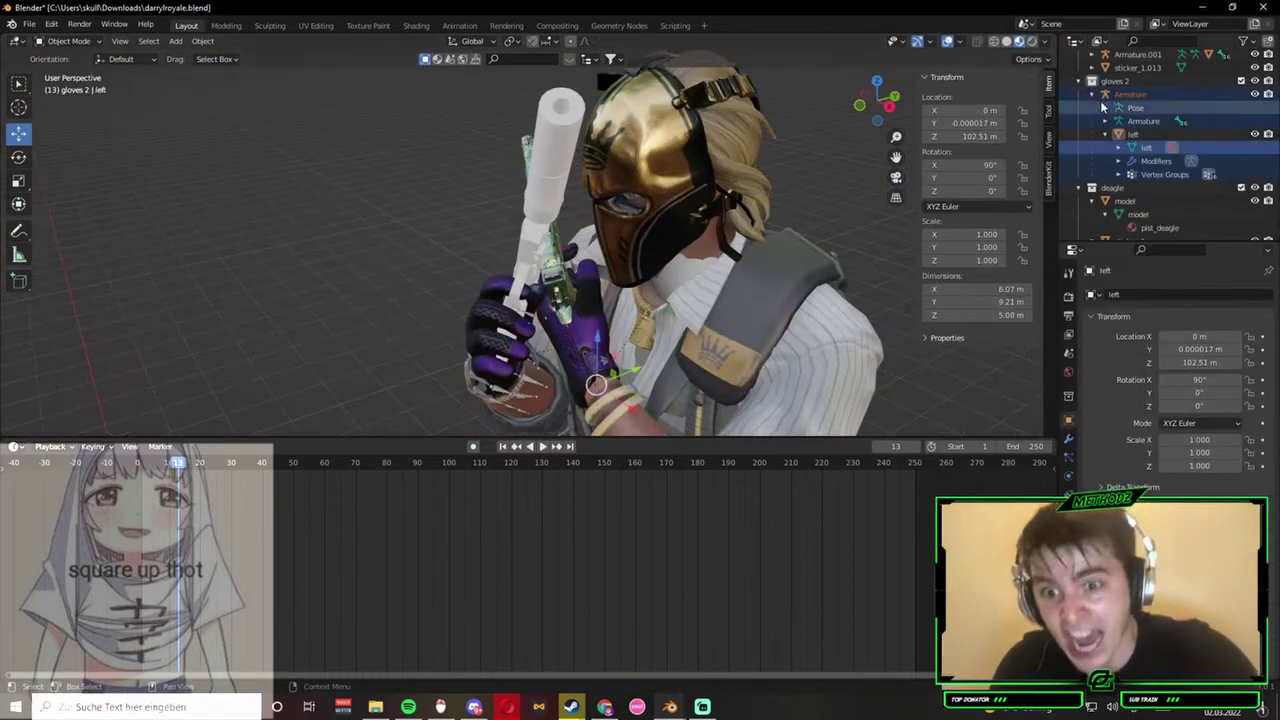
# Rotate the agent skeleton's left clavicle bone 6.76° about the global Y axis in Pose Mode.
pyautogui.click(1092, 202)
pyautogui.scroll(-2, 1090, 190)
pyautogui.moveTo(549, 297); pyautogui.dragTo(431, 300, button='middle')
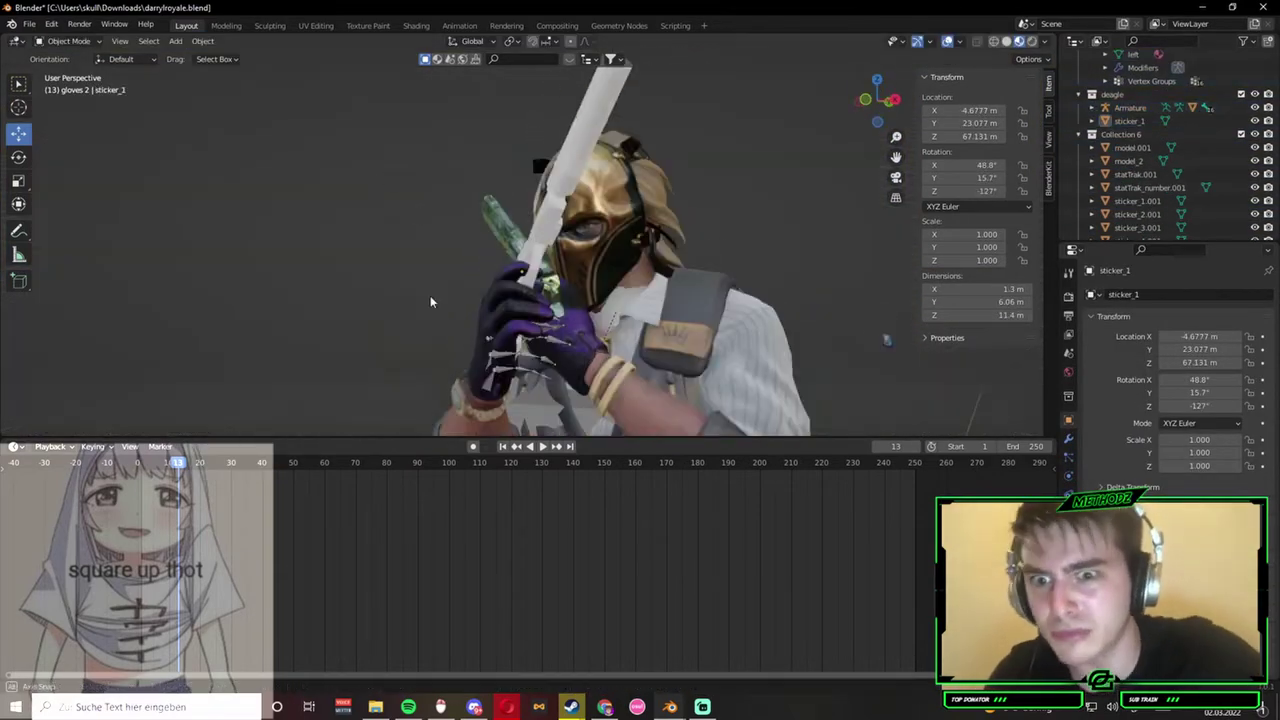
pyautogui.scroll(5, 1137, 118)
pyautogui.hotkey('ctrl', 'Tab')
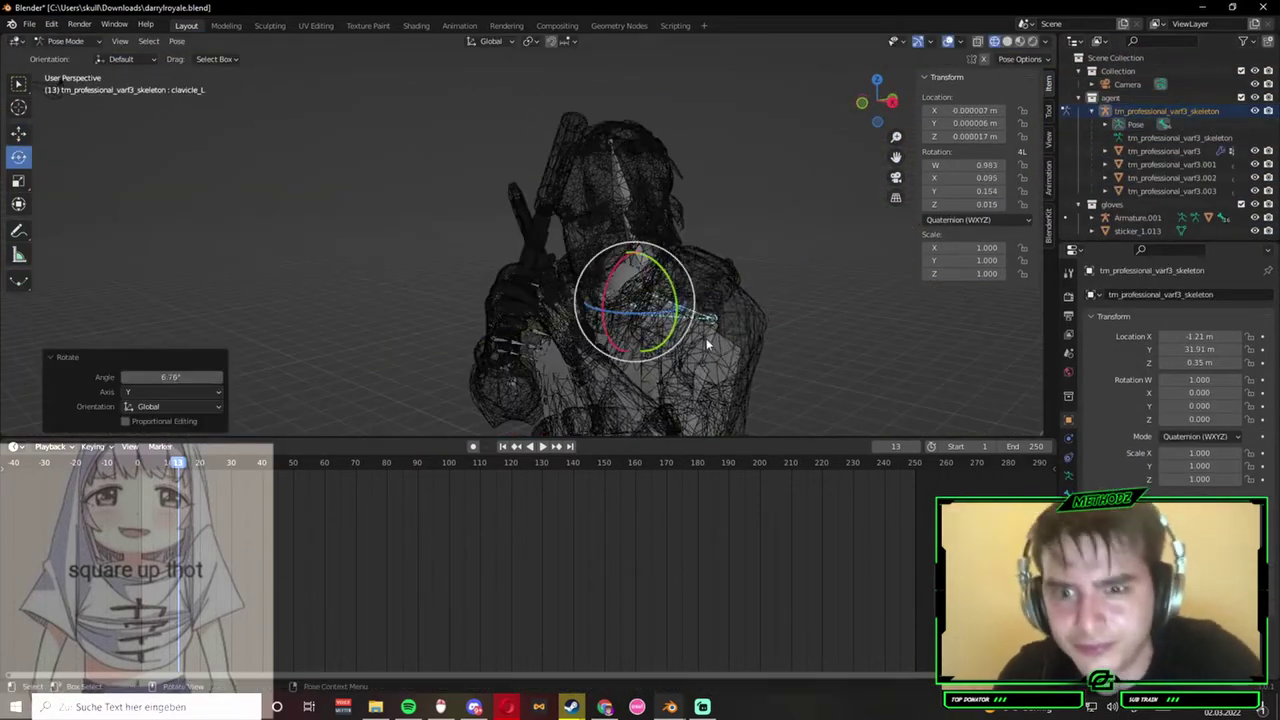
pyautogui.moveTo(688, 373); pyautogui.dragTo(560, 300, button='middle')
pyautogui.hotkey('ctrl', 'Tab')
# Reposition the left glove and the stickered pistol so that they line up with the character's adjusted hand.
pyautogui.scroll(-3, 560, 300)
pyautogui.scroll(-4, 1150, 150)
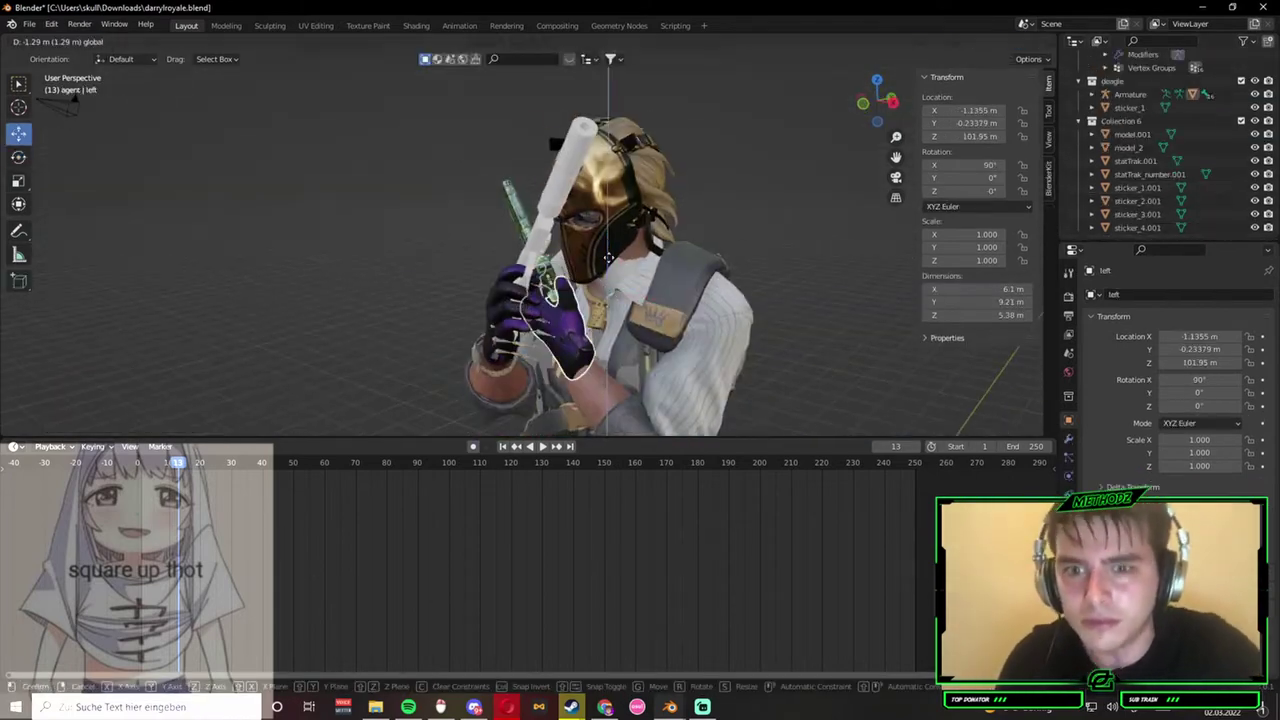
pyautogui.click(1140, 185)
pyautogui.moveTo(620, 260); pyautogui.dragTo(470, 265, button='middle')
# Tune the world's Sky Texture: sun elevation 11°, sun rotation 231°, altitude 992 m, air 3.231, dust 1.231, ozone 6.292.
pyautogui.click(416, 25)
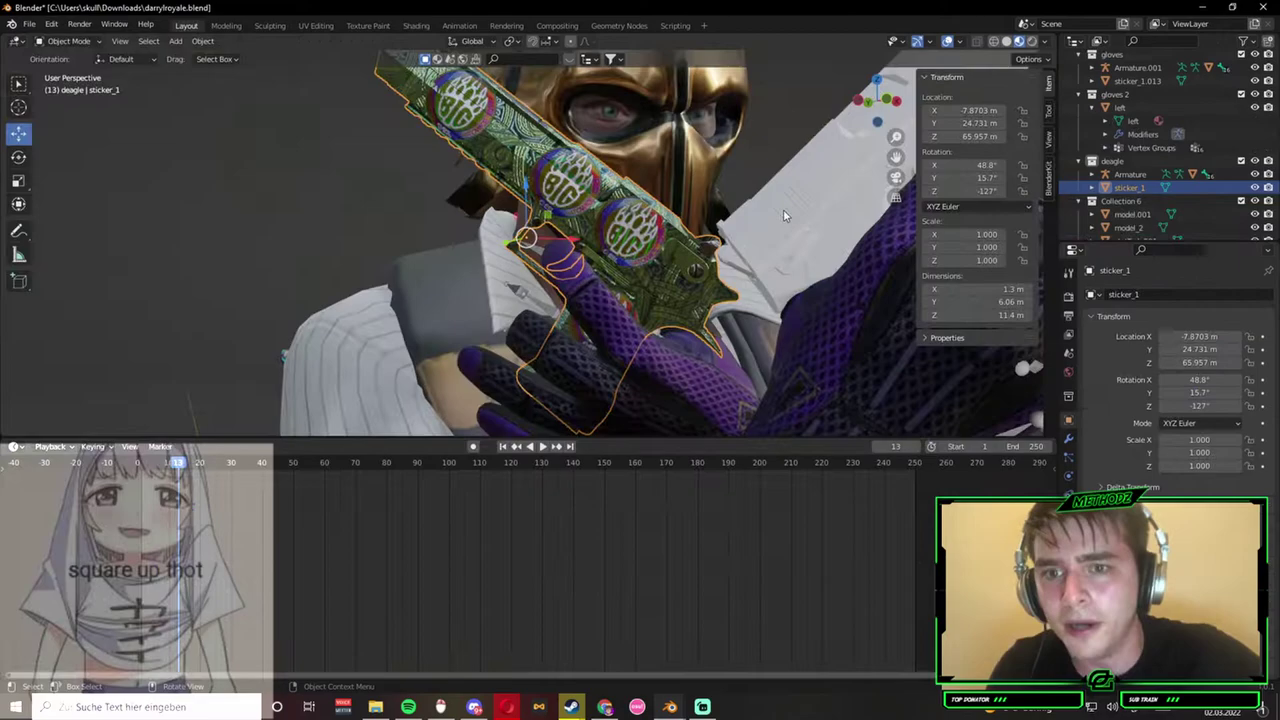
pyautogui.moveTo(783, 209); pyautogui.dragTo(417, 96, button='middle')
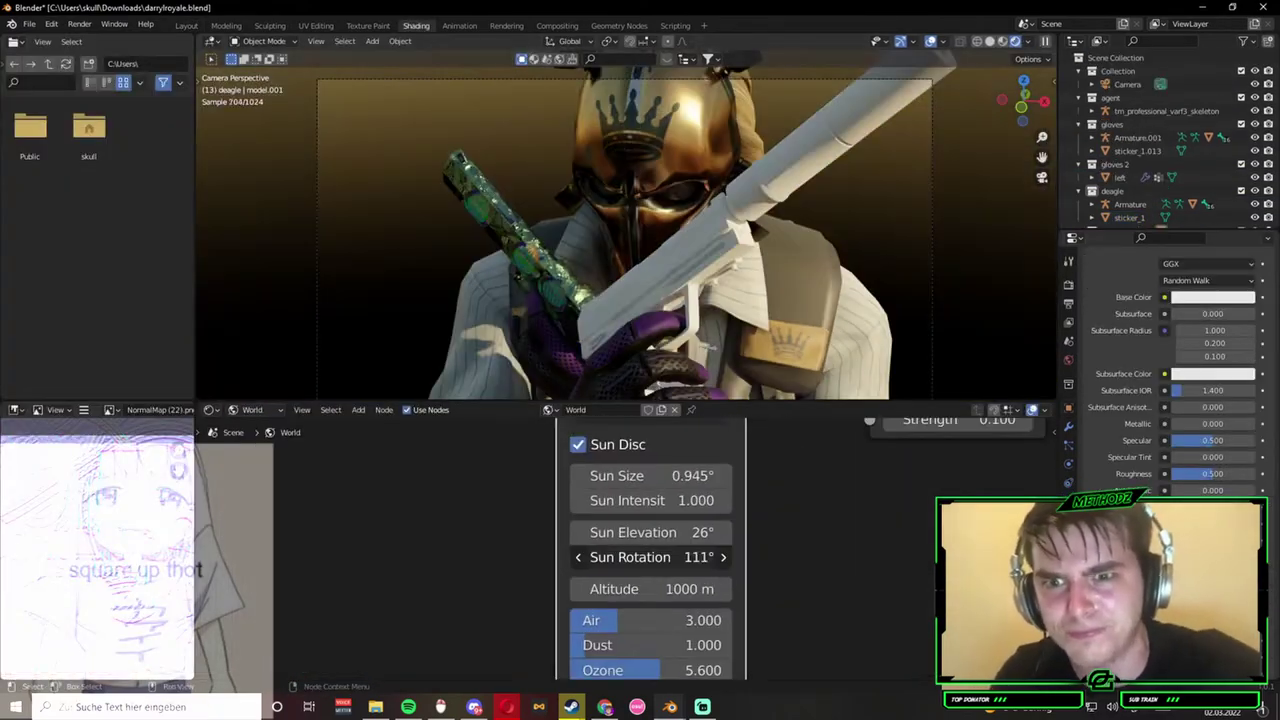
pyautogui.moveTo(643, 557)
pyautogui.mouseDown()
pyautogui.moveTo(700, 557)
pyautogui.moveTo(610, 531)
pyautogui.moveTo(625, 551)
pyautogui.mouseUp()
pyautogui.moveTo(617, 601); pyautogui.dragTo(680, 601)
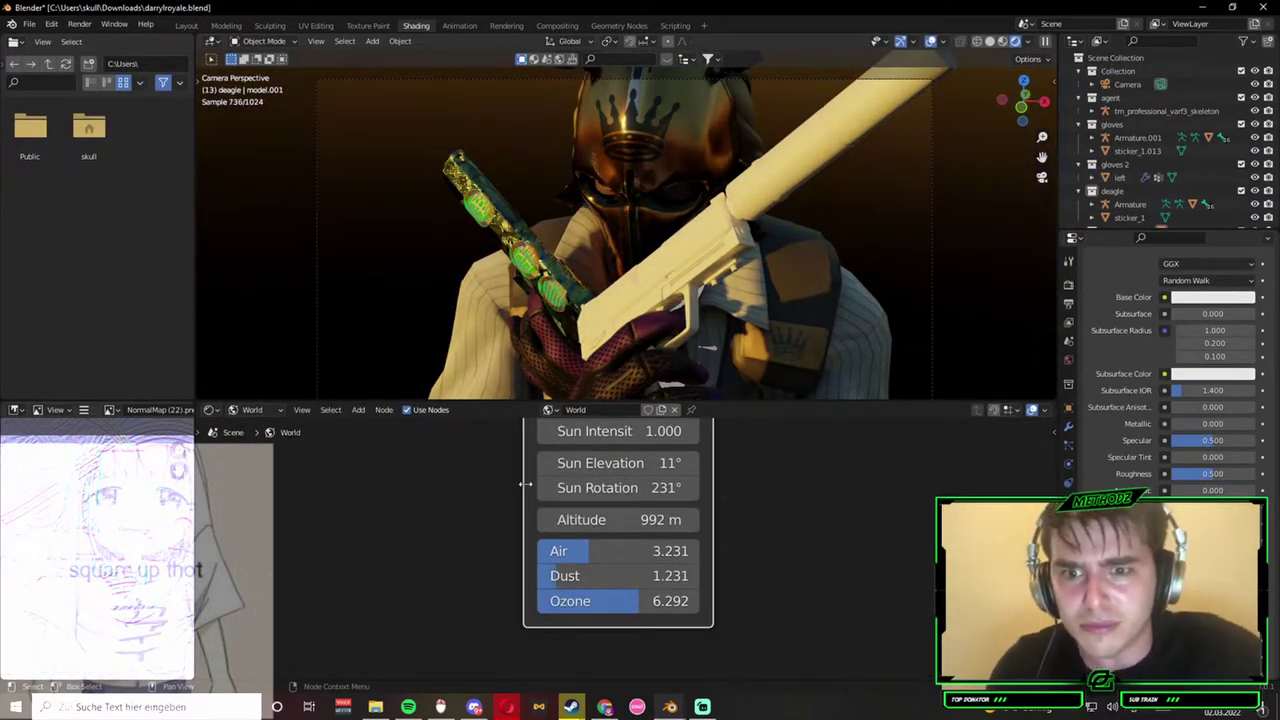
pyautogui.moveTo(730, 260); pyautogui.dragTo(763, 222, button='middle')
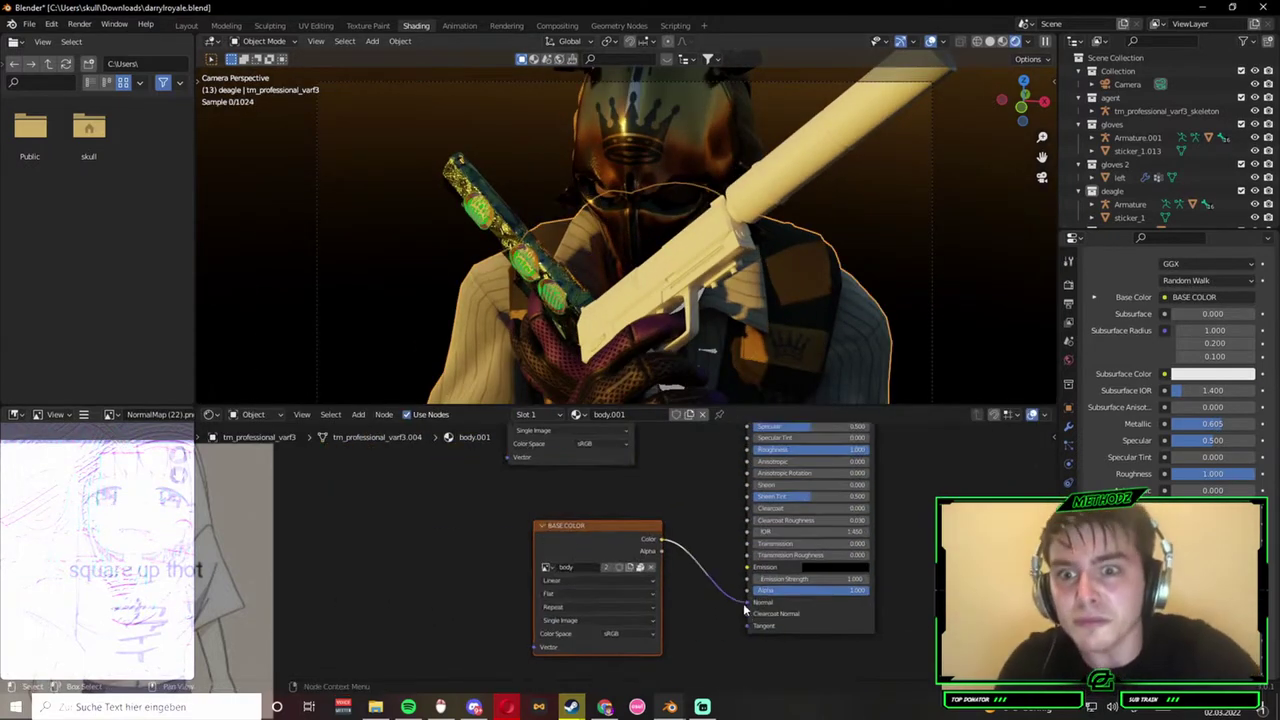
# Rework the shader nodes of the body.001 and pist_223 materials, using an Image Texture and Normal Map for the pistol.
pyautogui.moveTo(747, 458); pyautogui.dragTo(874, 556)
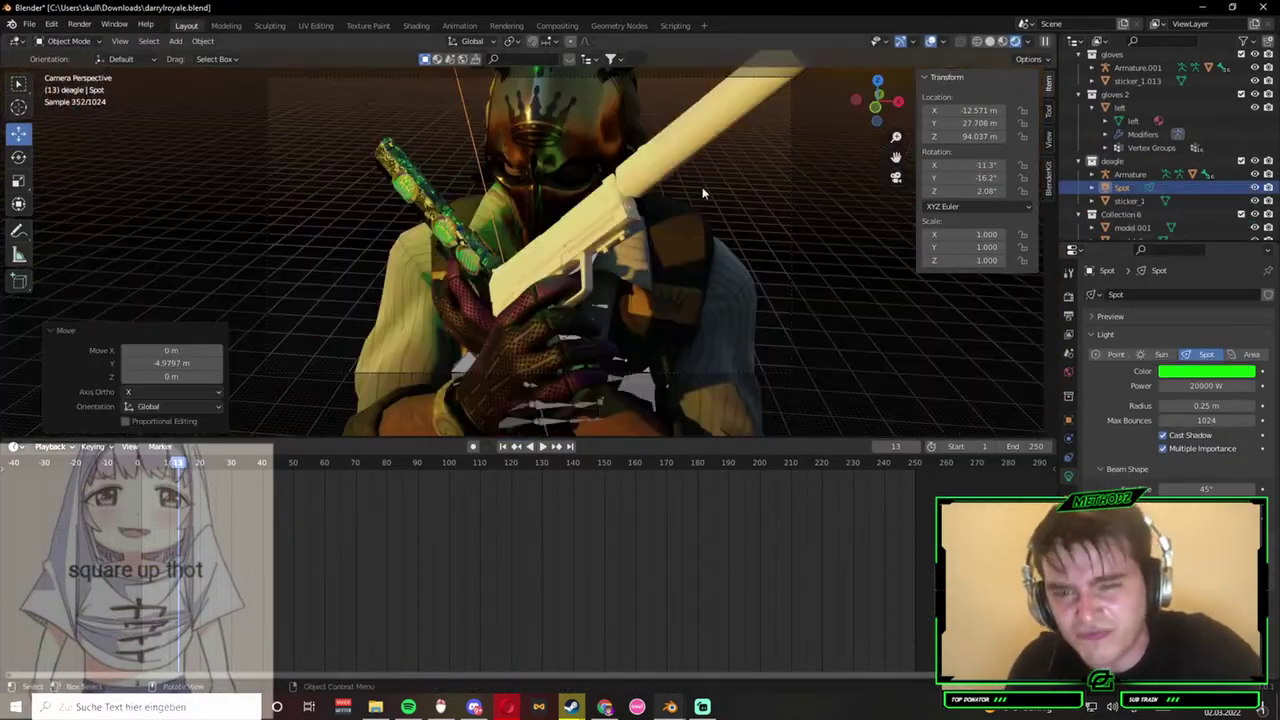
pyautogui.scroll(2, 703, 193)
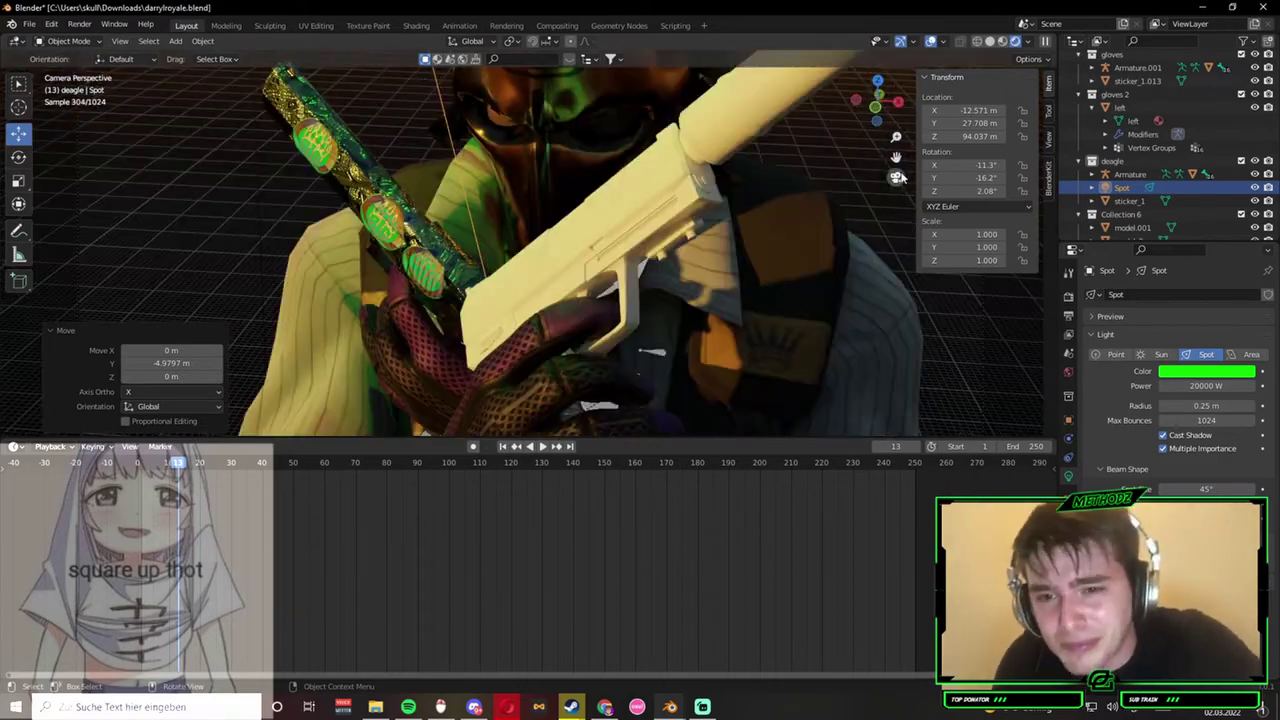
pyautogui.scroll(-2, 762, 252)
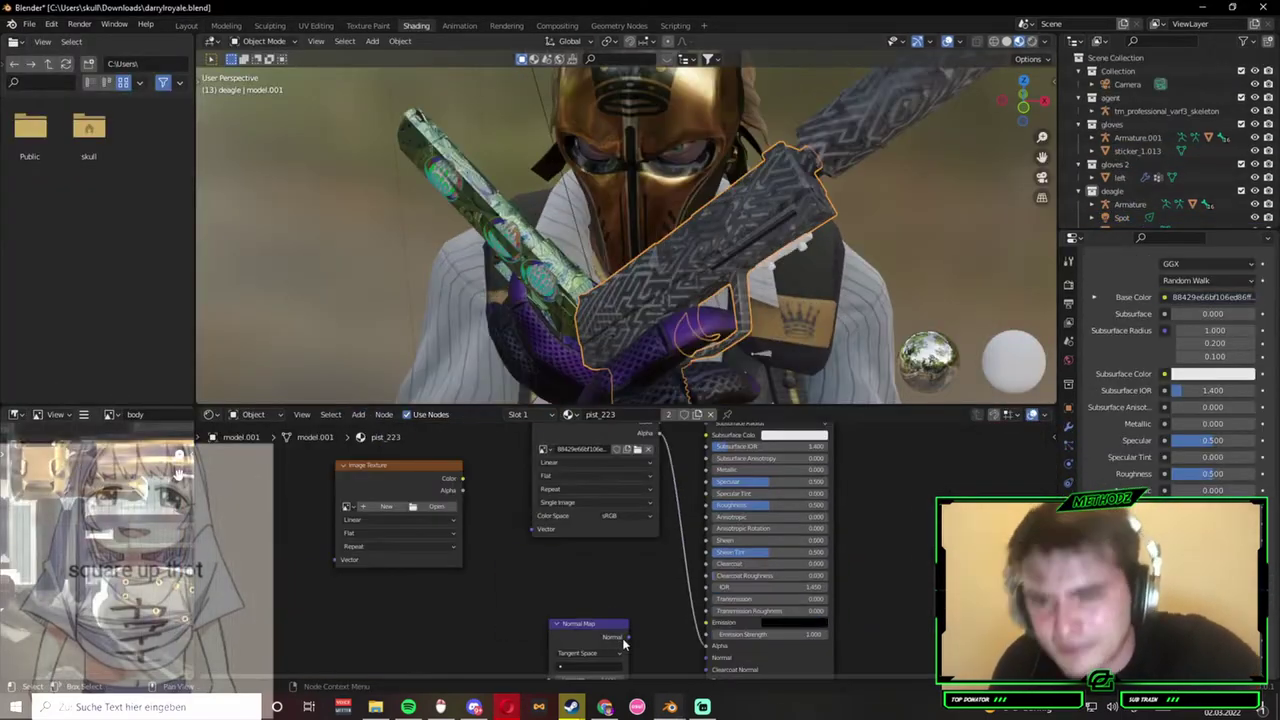
pyautogui.click(481, 531)
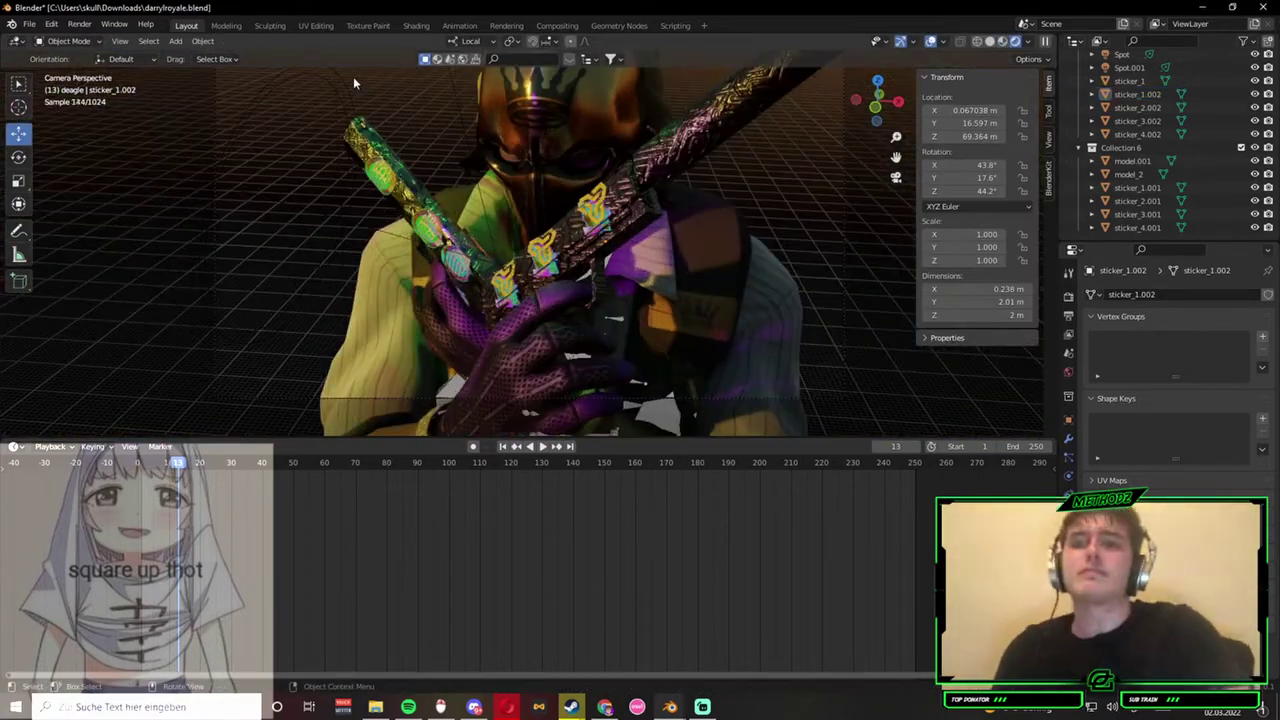
# Set up the green emission sphere at the character's eye with strength 46.1 and check it through the scene camera.
pyautogui.click(1068, 297)
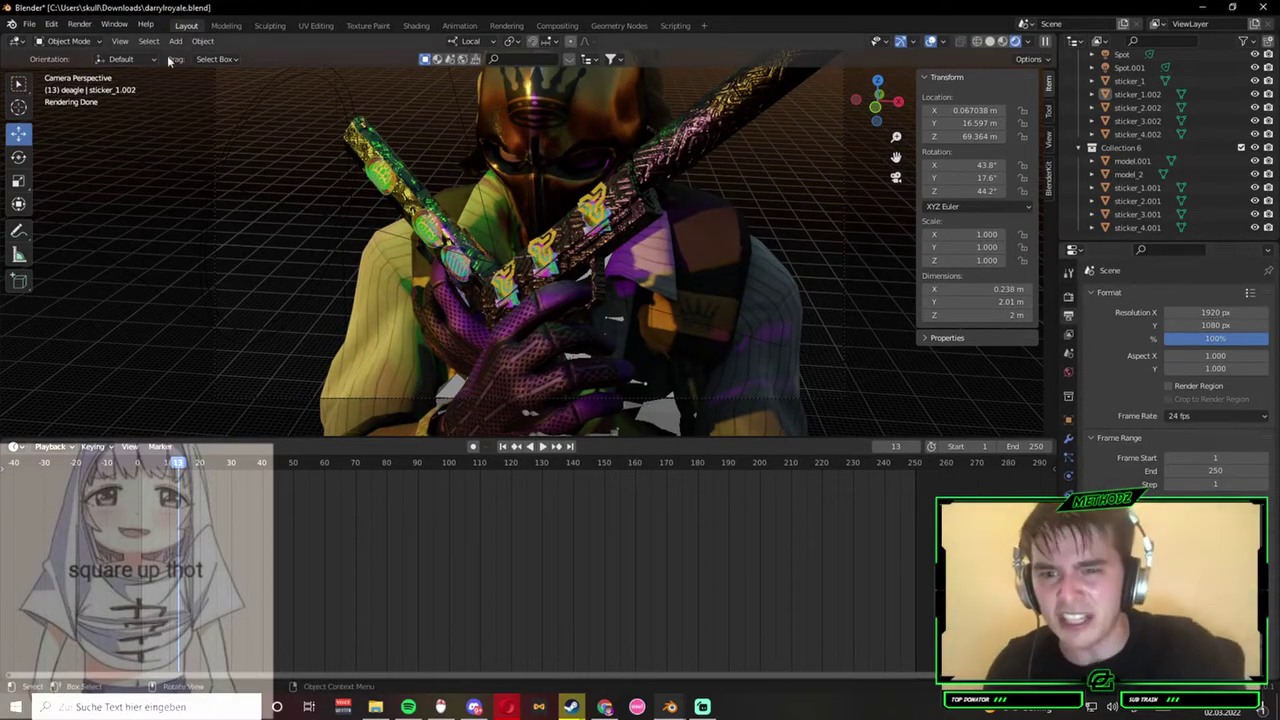
pyautogui.click(1069, 416)
pyautogui.scroll(-1, 1068, 313)
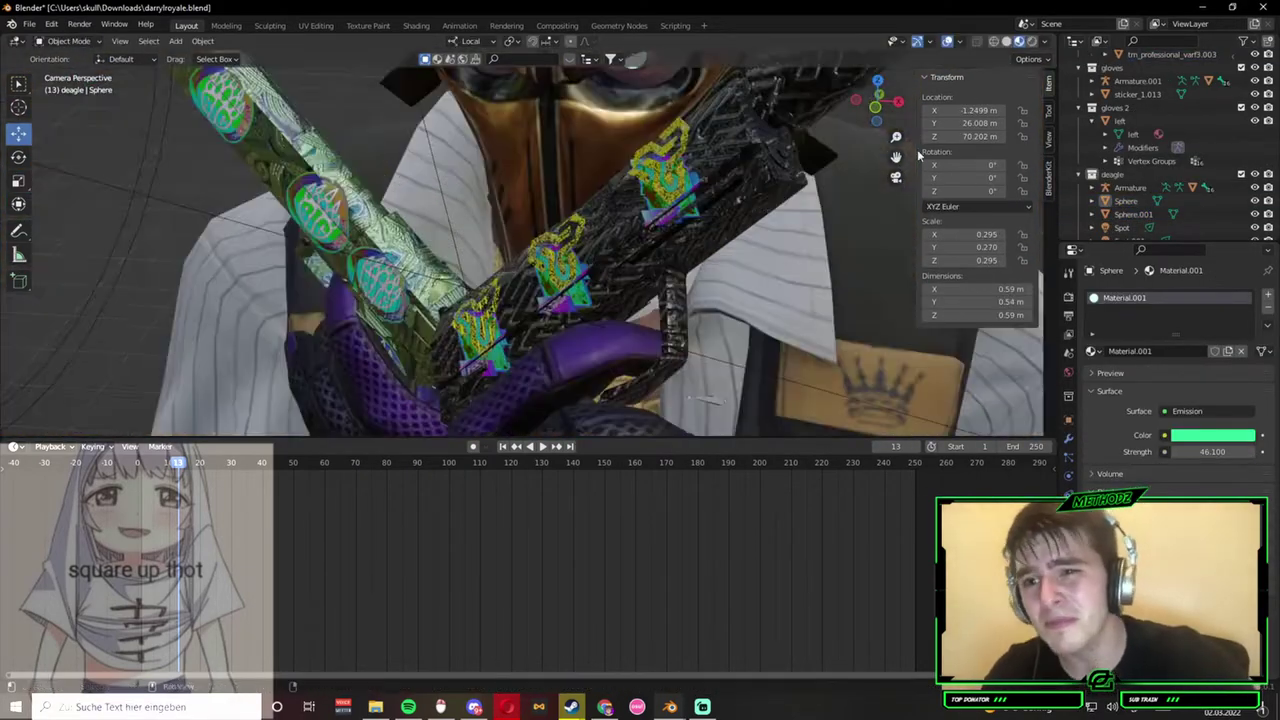
pyautogui.click(905, 177)
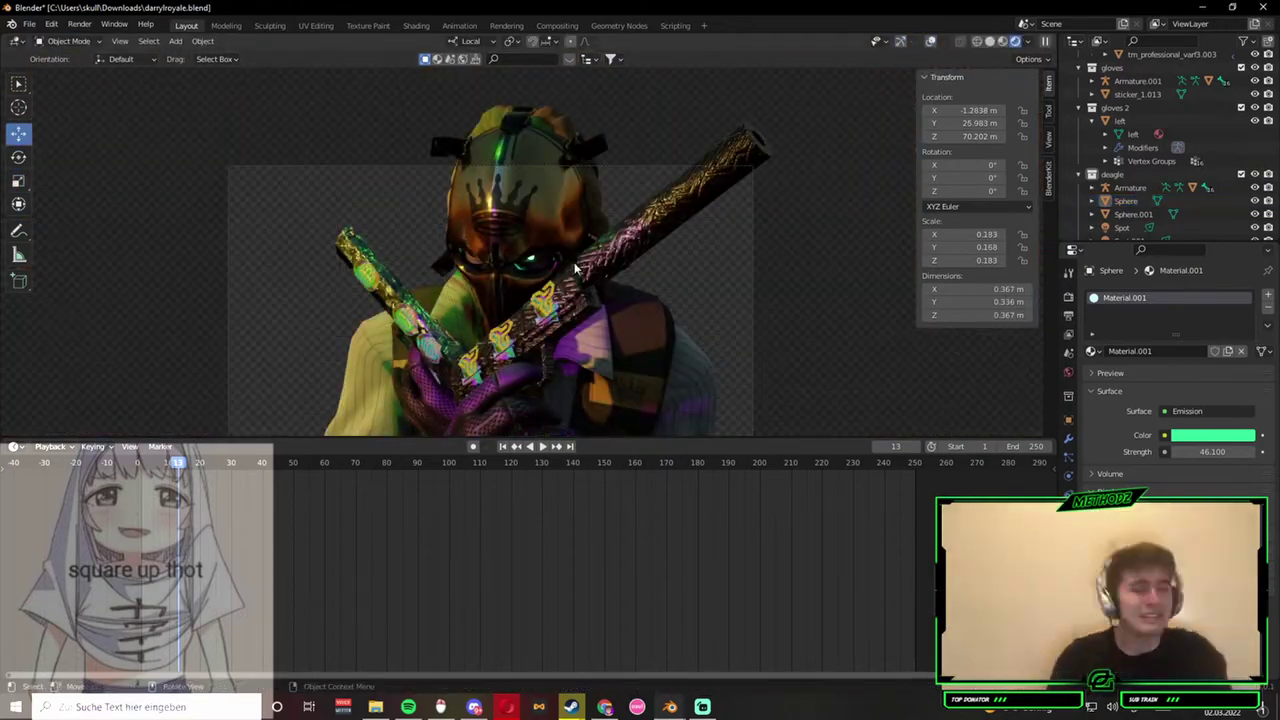